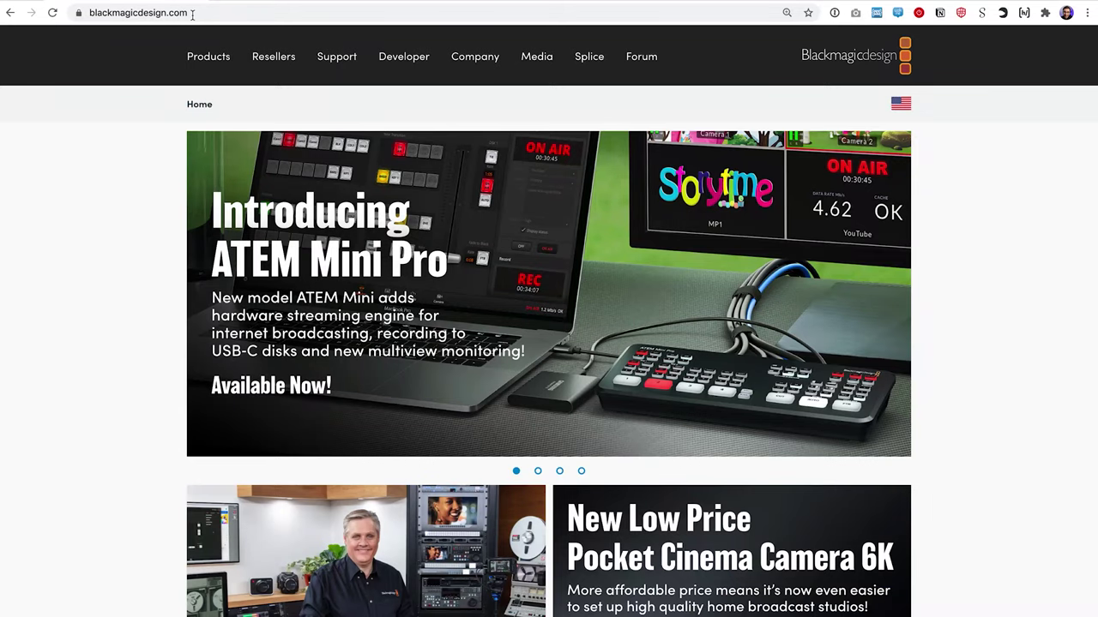
# - Download the Mac ATEM Switchers 8.2.3 update from Blackmagic's ATEM Live Production Switchers support page without registering
pyautogui.click(340, 57)
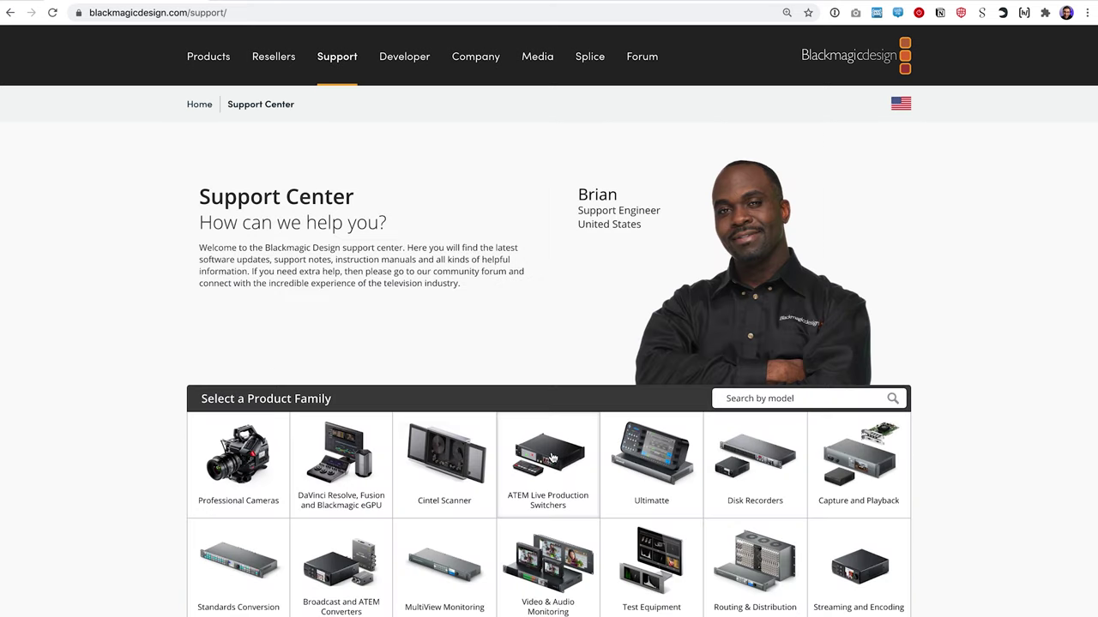
pyautogui.click(553, 458)
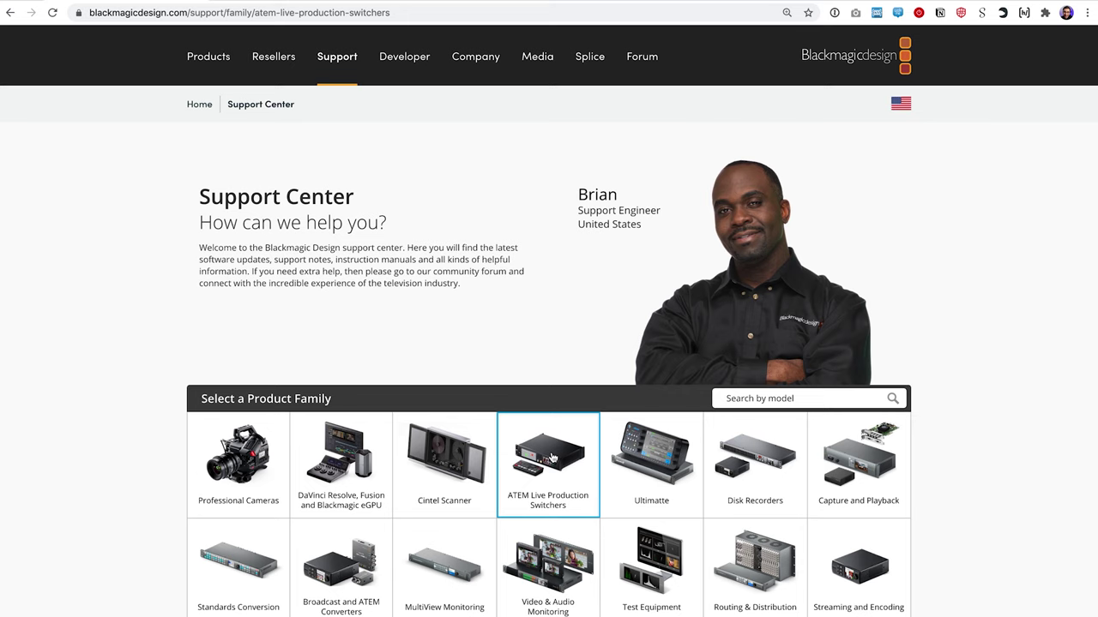
pyautogui.scroll(-5, 553, 458)
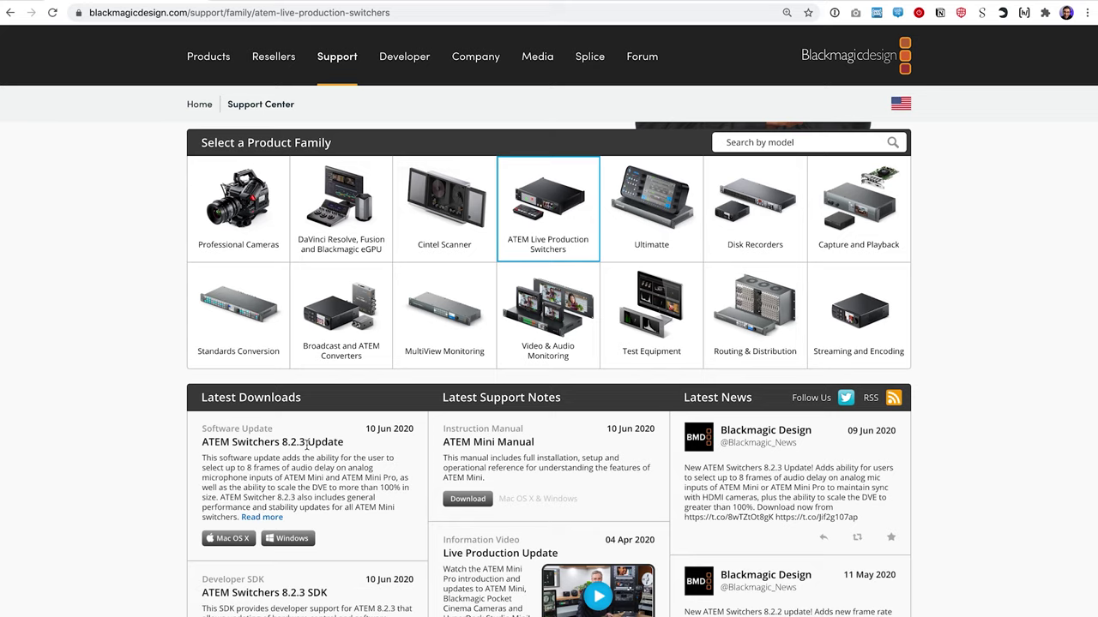
pyautogui.click(233, 540)
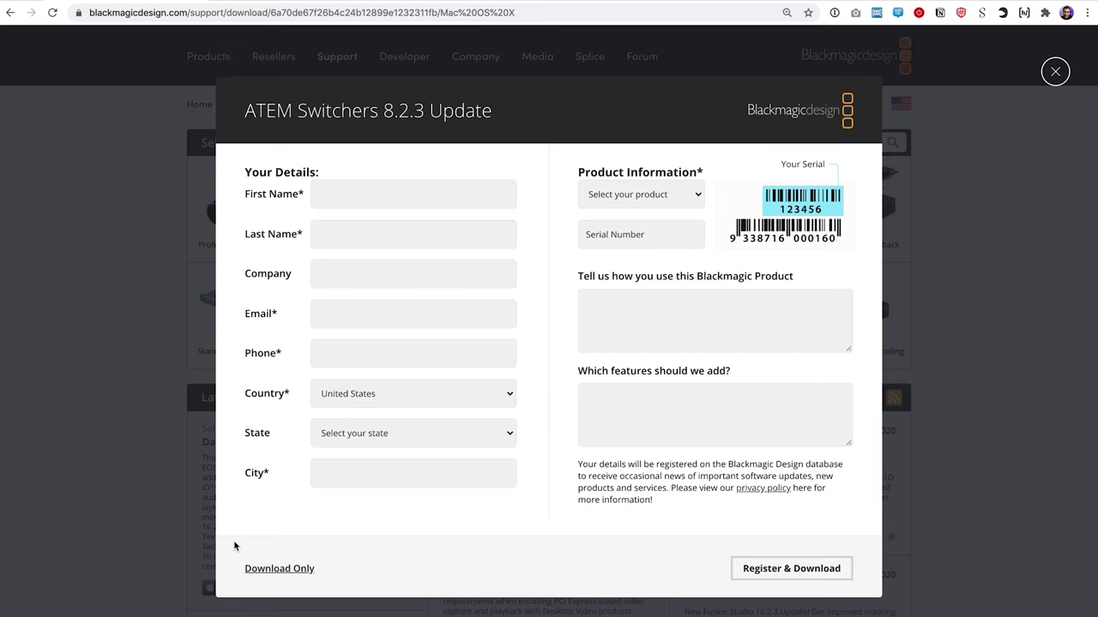
pyautogui.click(281, 569)
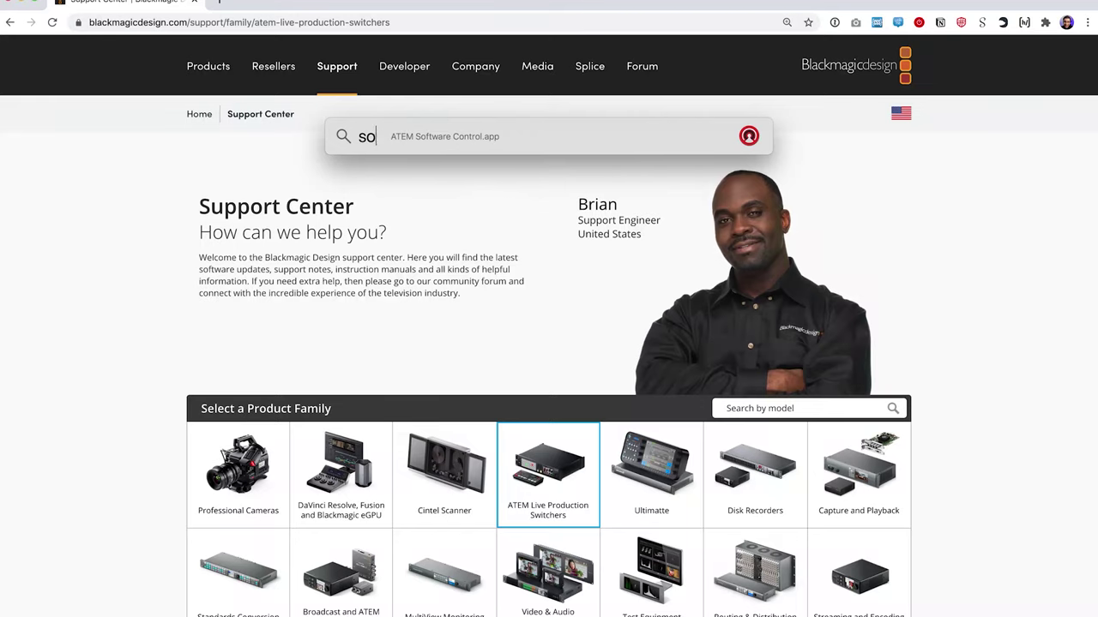
# - Launch ATEM Software Control and cut Program to CAM2, CAM3, CAM4, then back to CAM1
pyautogui.write('ftware c')
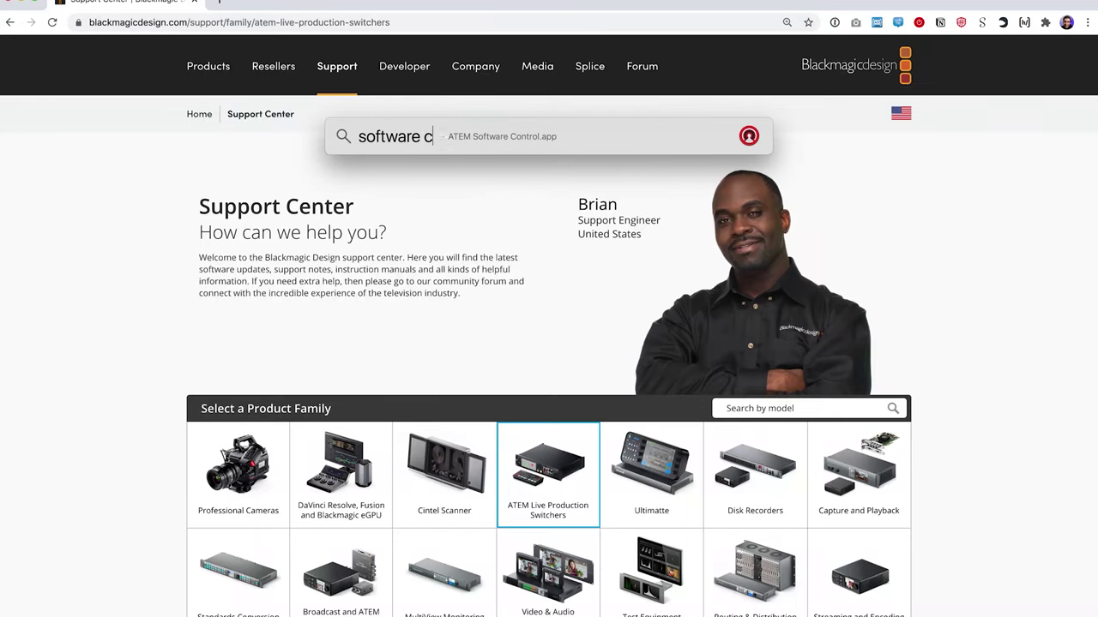
pyautogui.press('Return')
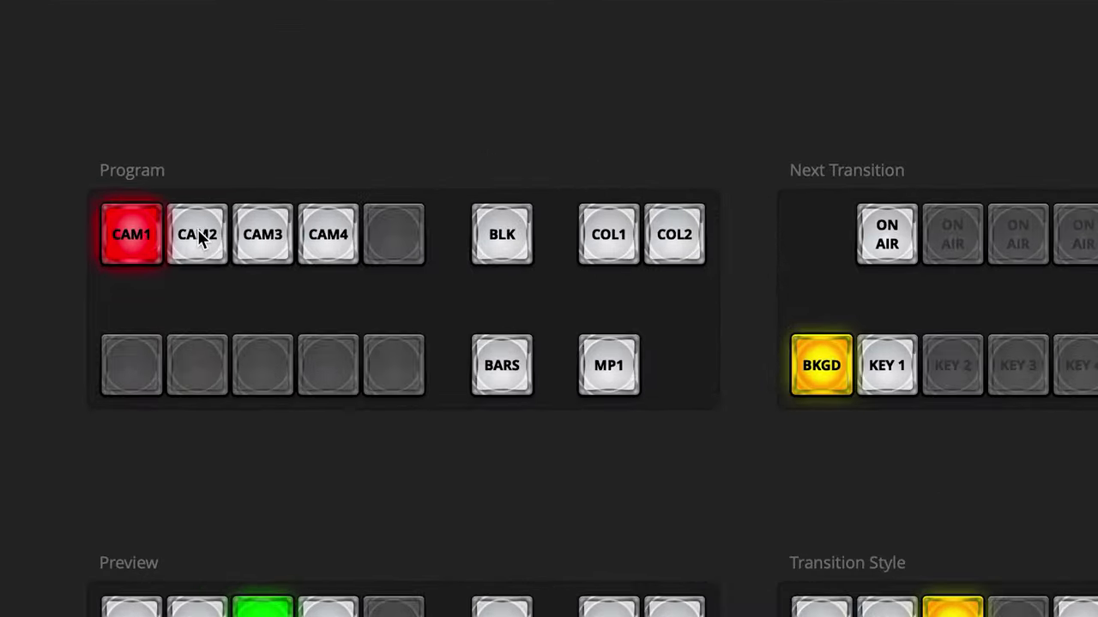
pyautogui.click(103, 216)
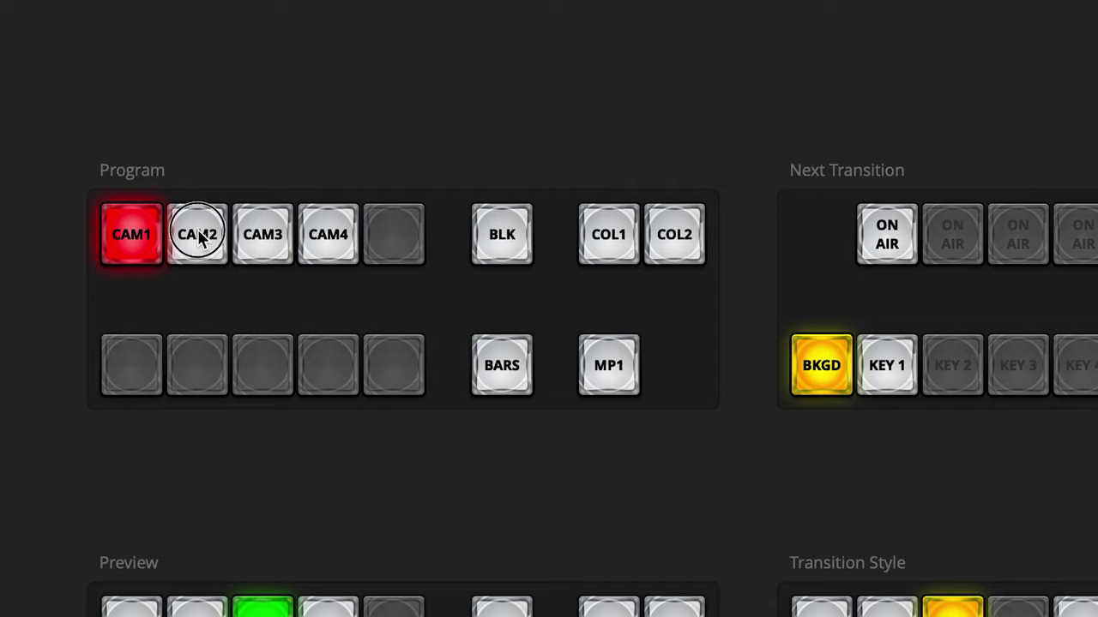
pyautogui.click(279, 240)
pyautogui.click(339, 255)
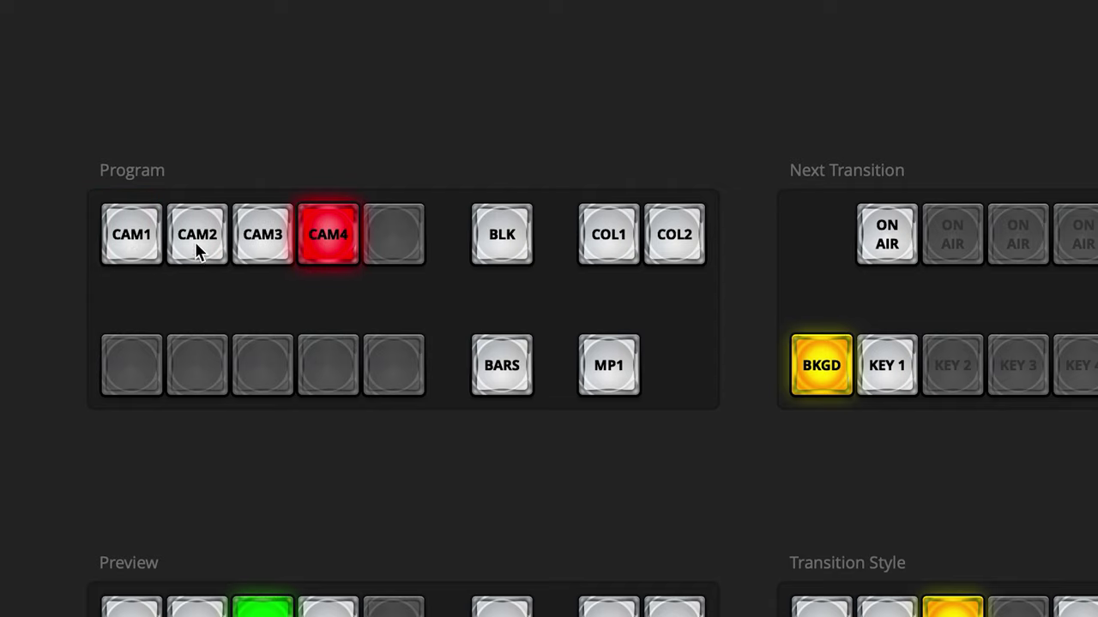
pyautogui.click(134, 242)
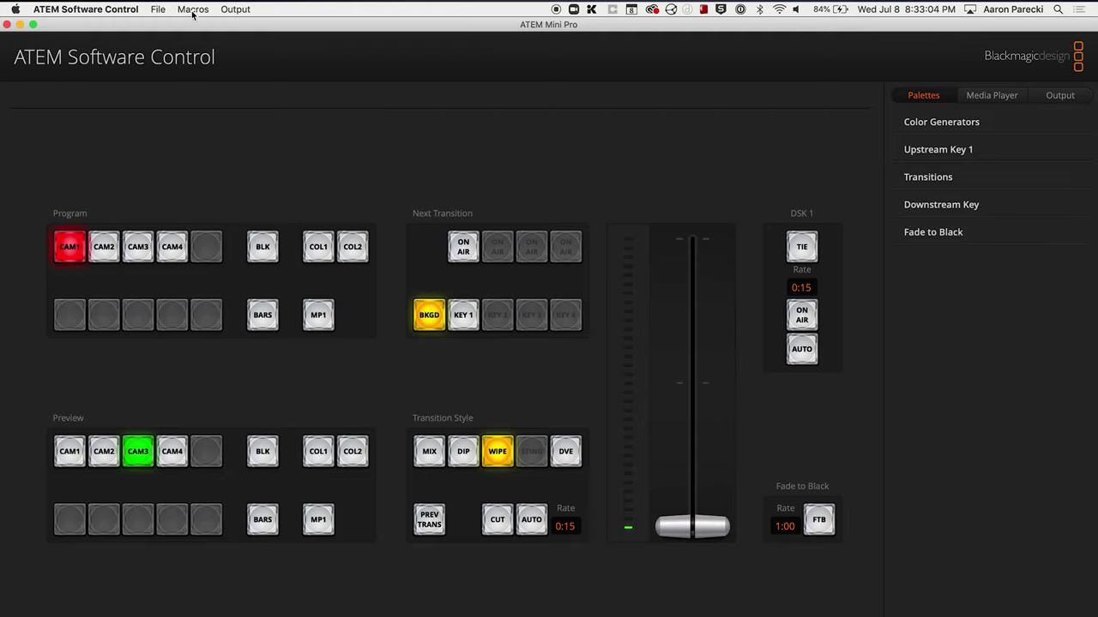
# - Create and start recording a macro named 'Looping Cameras', moving the Macros window to the lower right
pyautogui.click(192, 10)
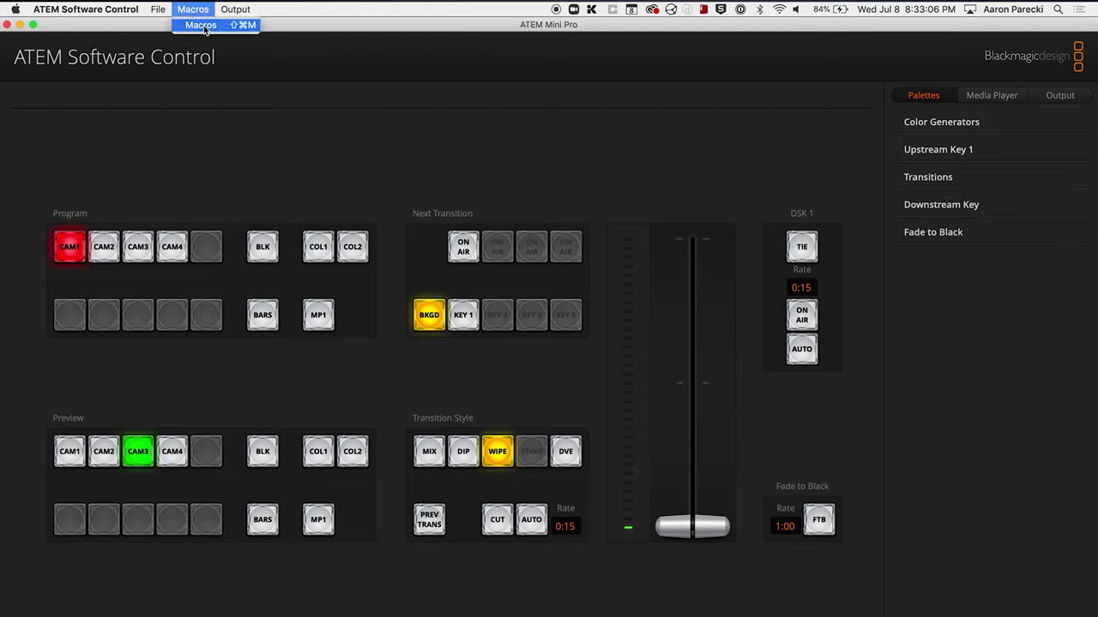
pyautogui.click(202, 25)
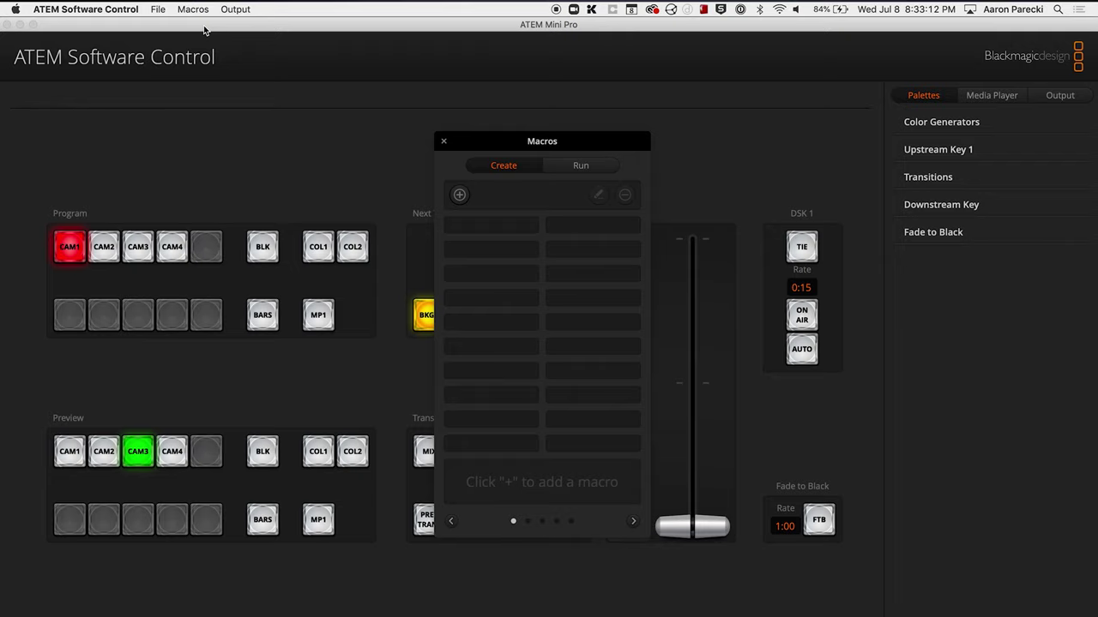
pyautogui.click(460, 197)
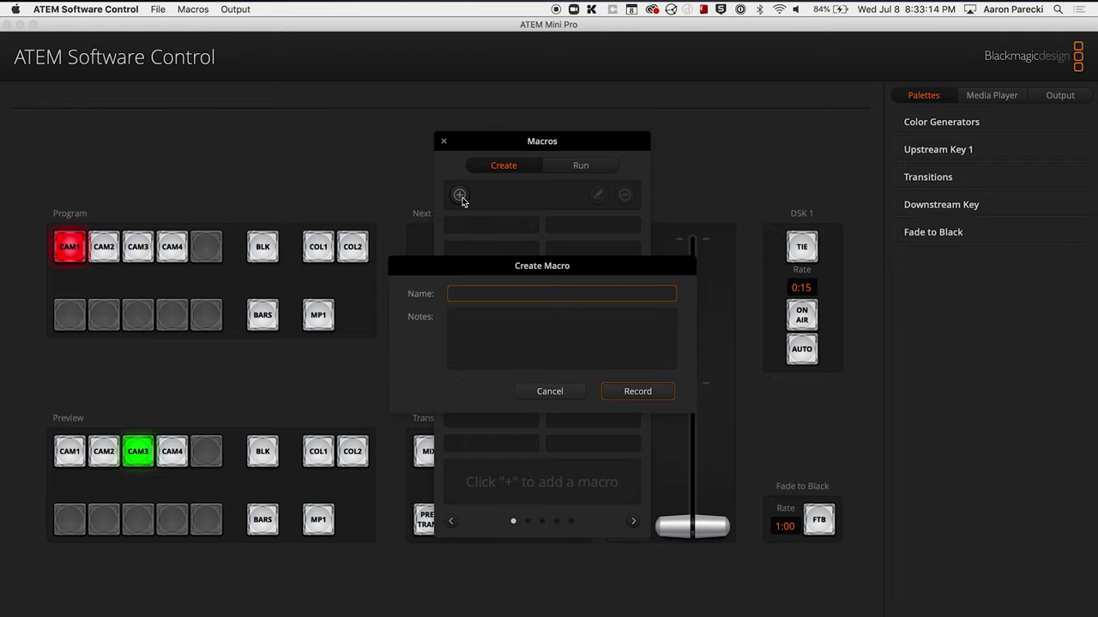
pyautogui.click(637, 392)
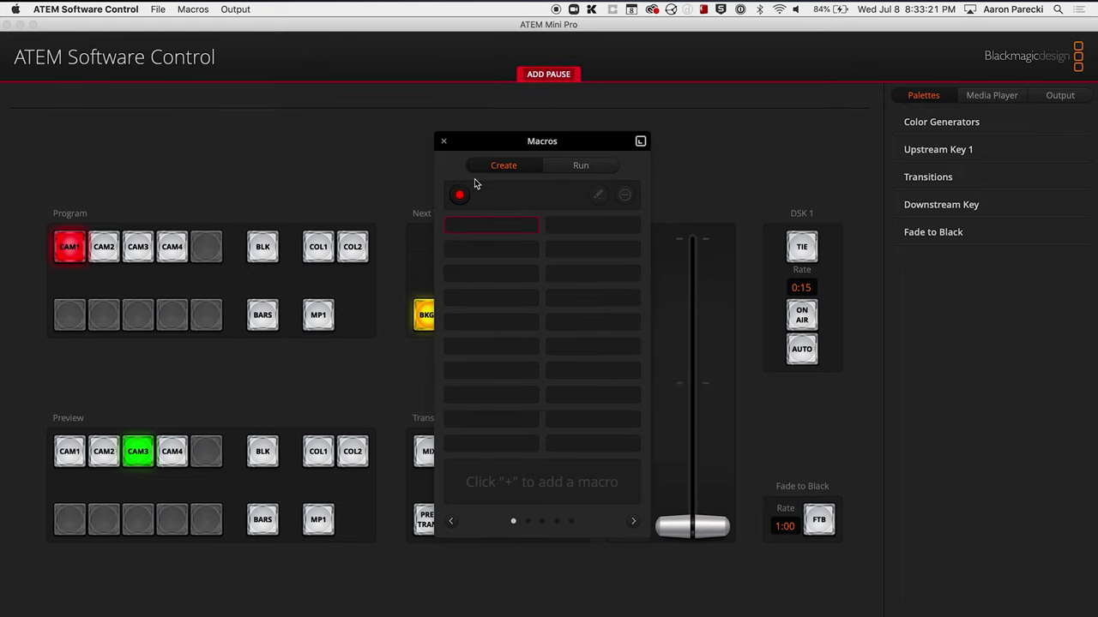
pyautogui.moveTo(443, 146); pyautogui.dragTo(858, 282)
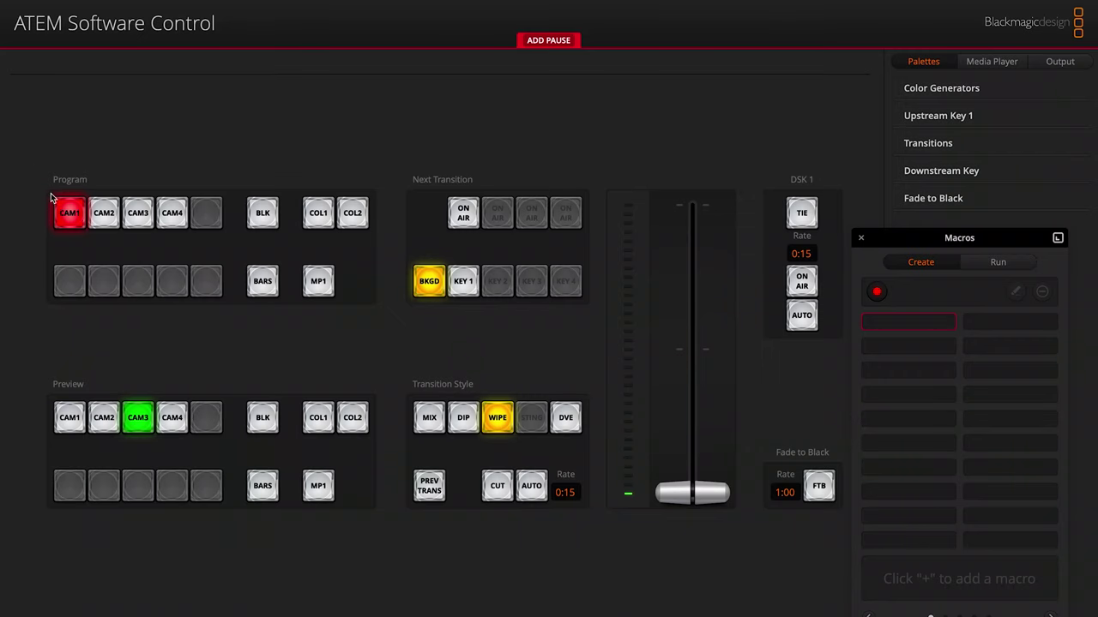
# - Record Program cuts to CAM1 and CAM2 in the macro, each followed by a 3-second pause
pyautogui.click(72, 219)
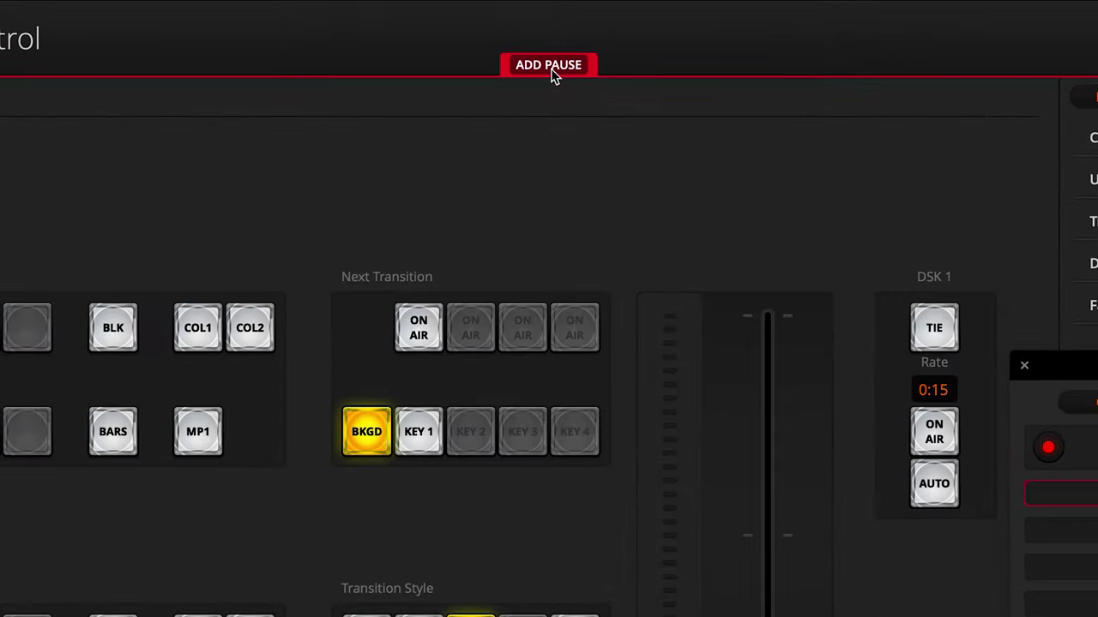
pyautogui.click(549, 66)
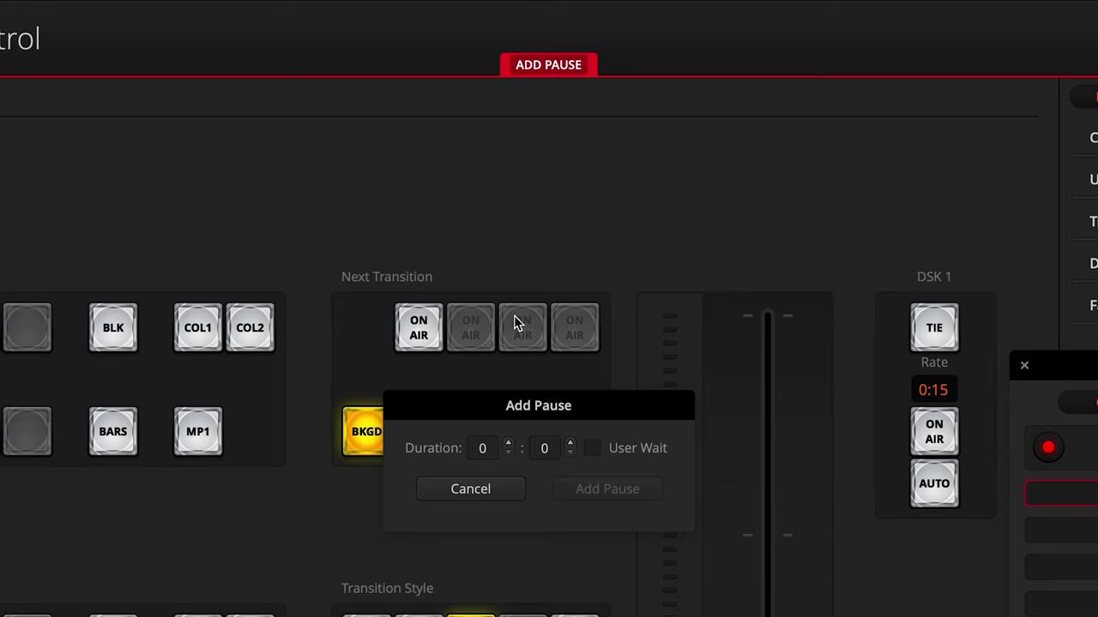
pyautogui.click(483, 448)
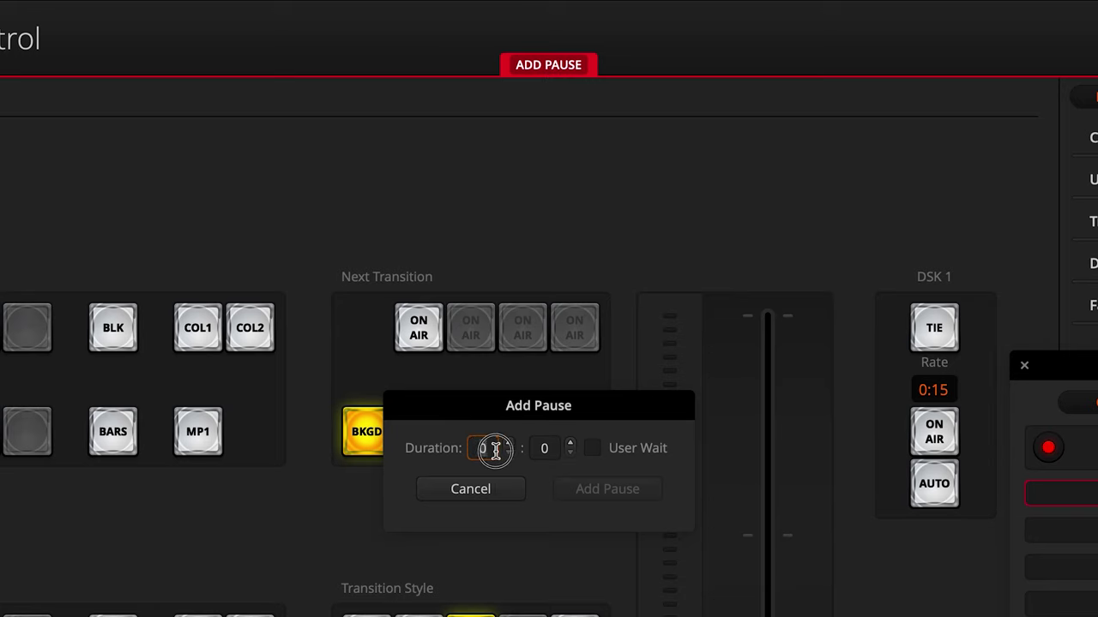
pyautogui.write('3')
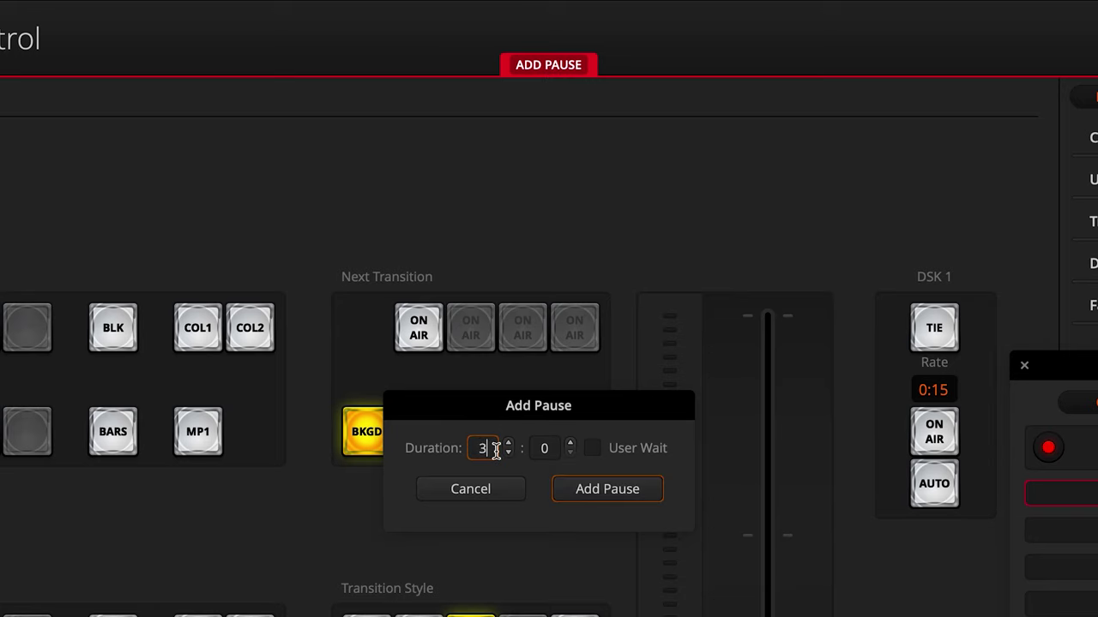
pyautogui.click(614, 495)
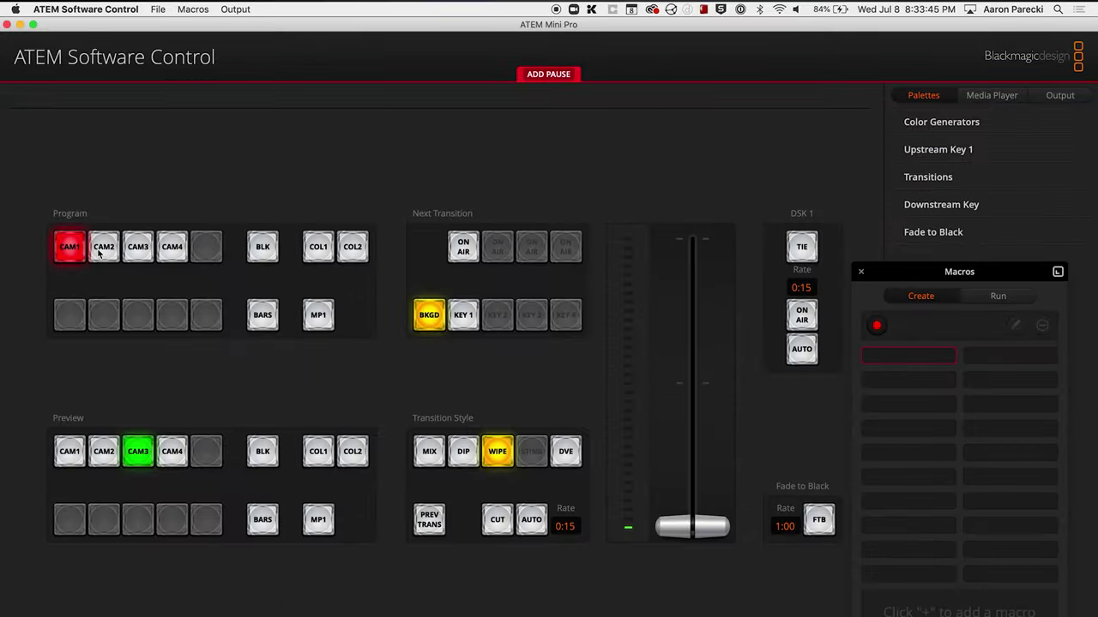
pyautogui.click(101, 249)
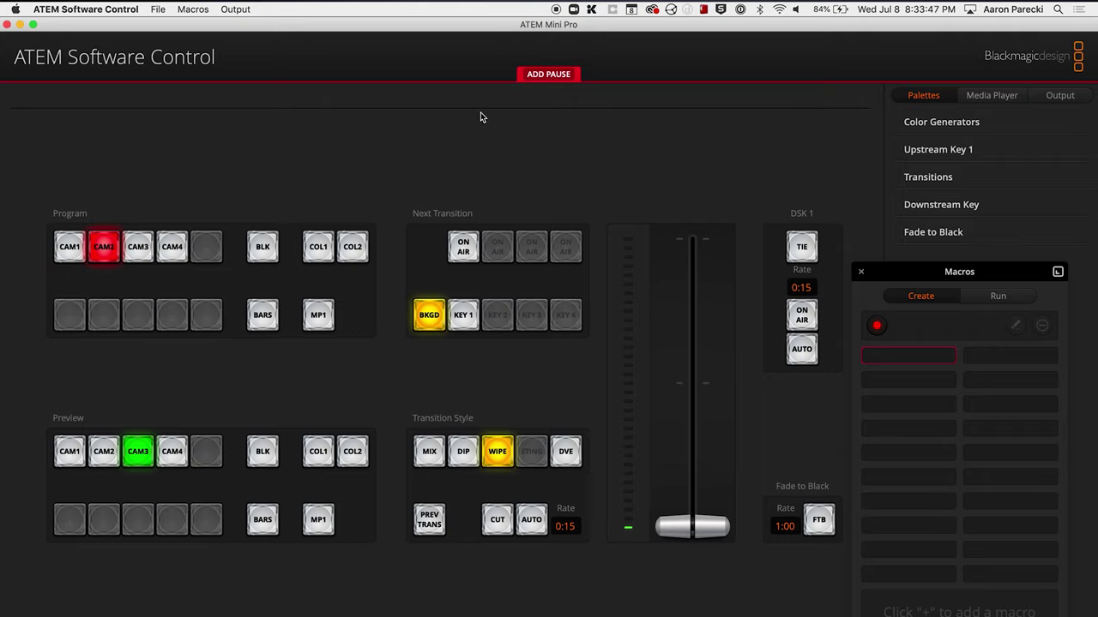
pyautogui.click(552, 75)
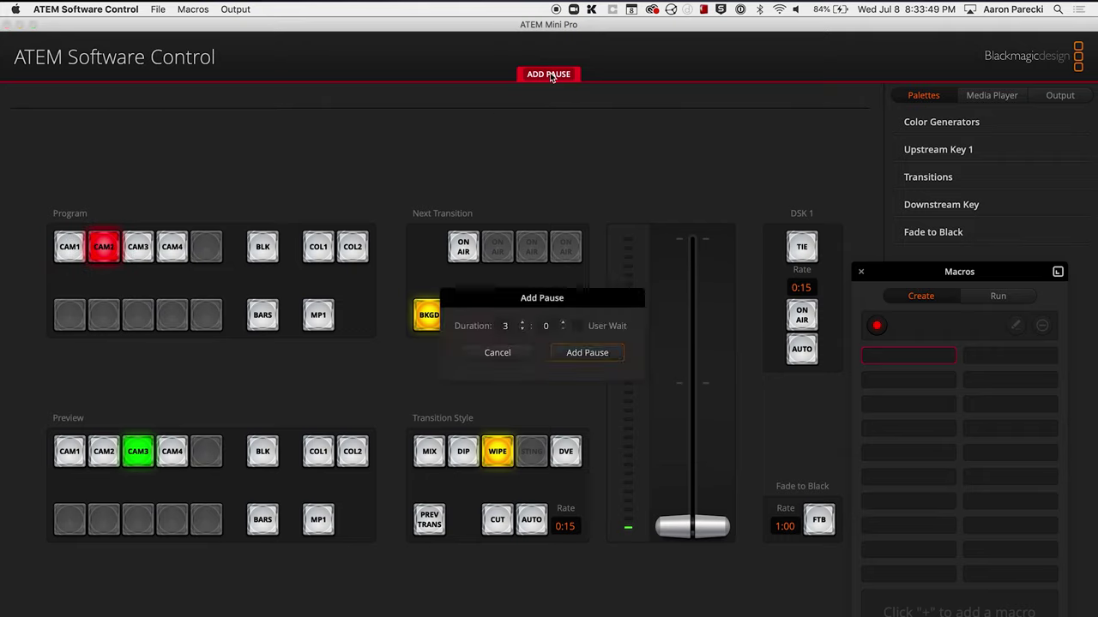
pyautogui.click(583, 352)
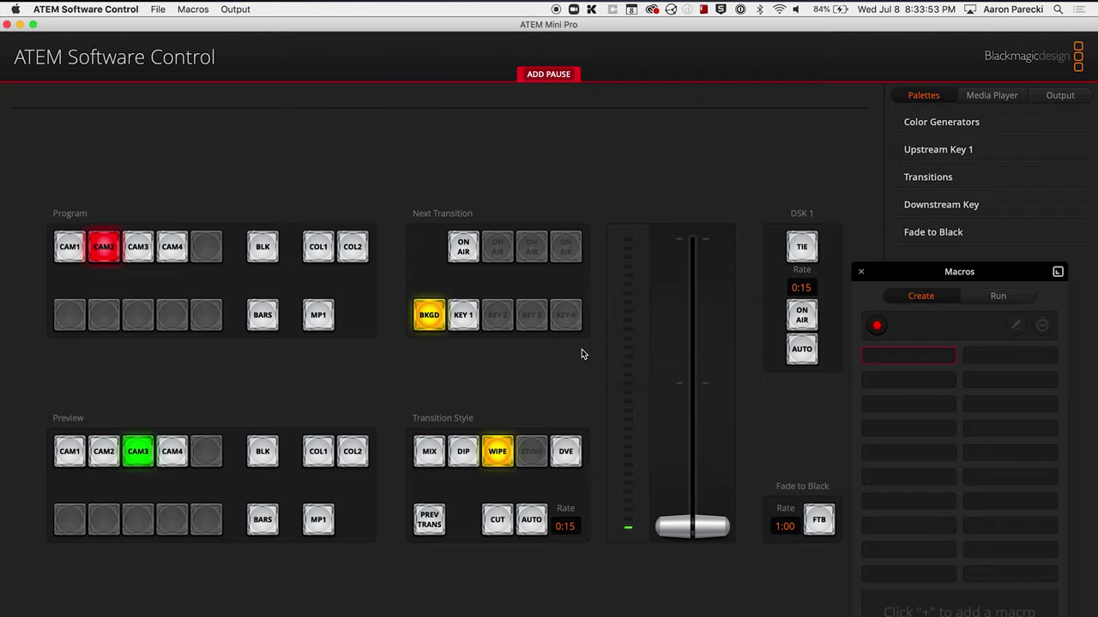
# - Record Program cuts to CAM3 and CAM4 in the macro, each followed by a 3-second pause
pyautogui.click(138, 247)
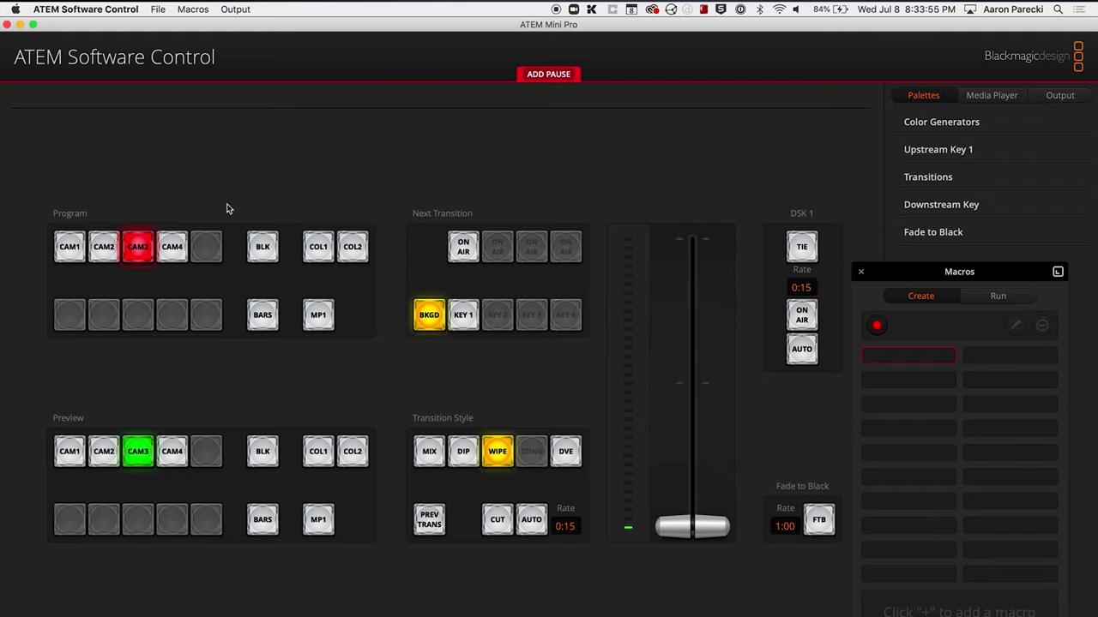
pyautogui.click(537, 74)
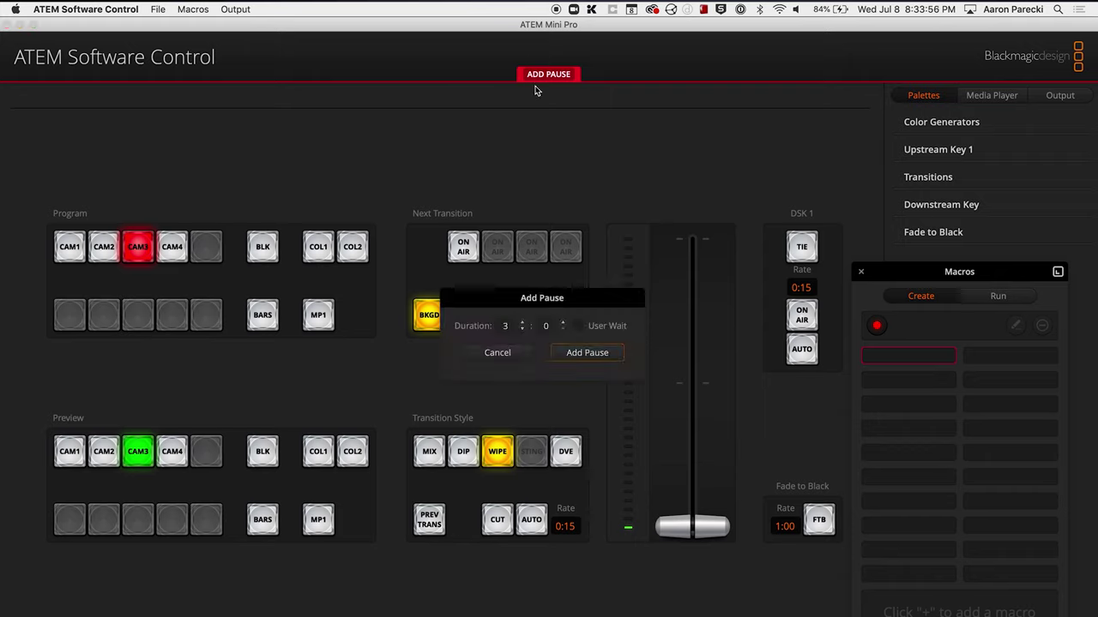
pyautogui.click(575, 361)
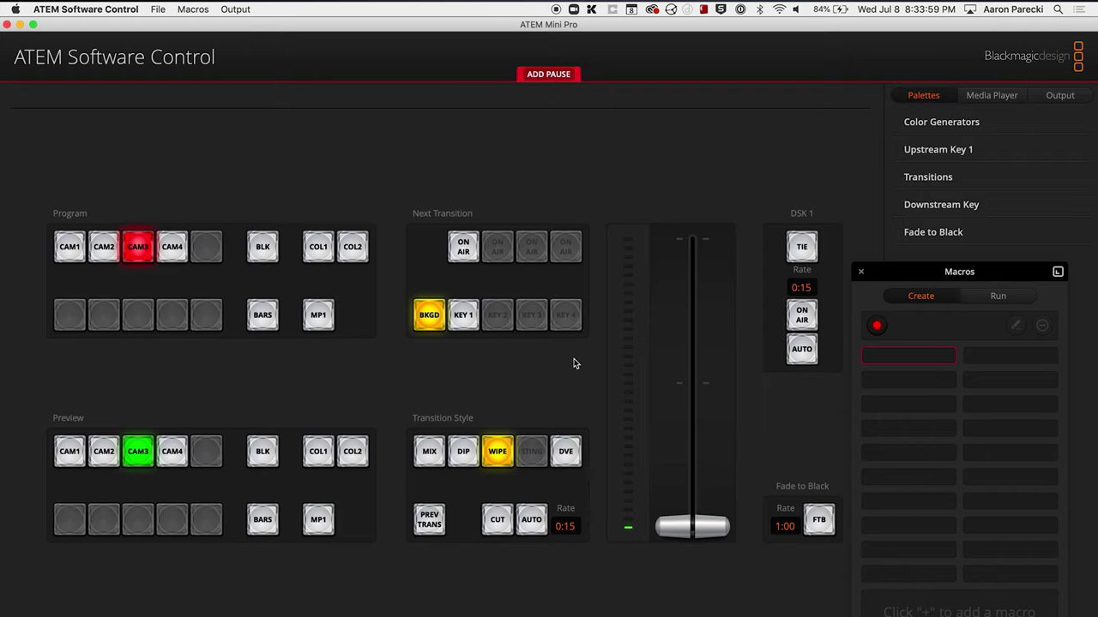
pyautogui.click(172, 249)
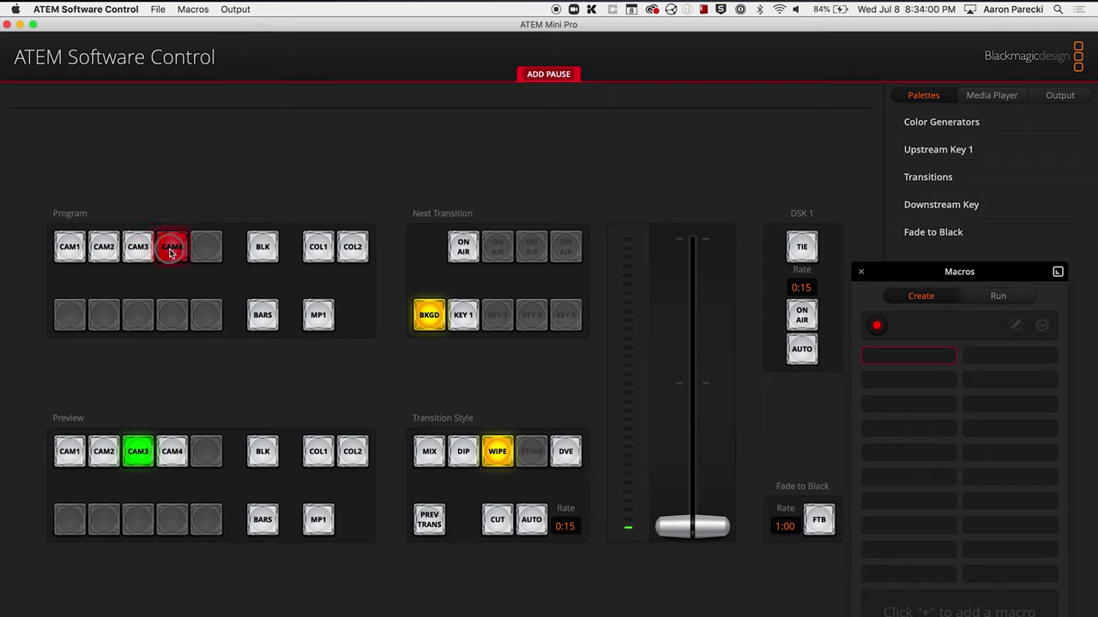
pyautogui.click(548, 76)
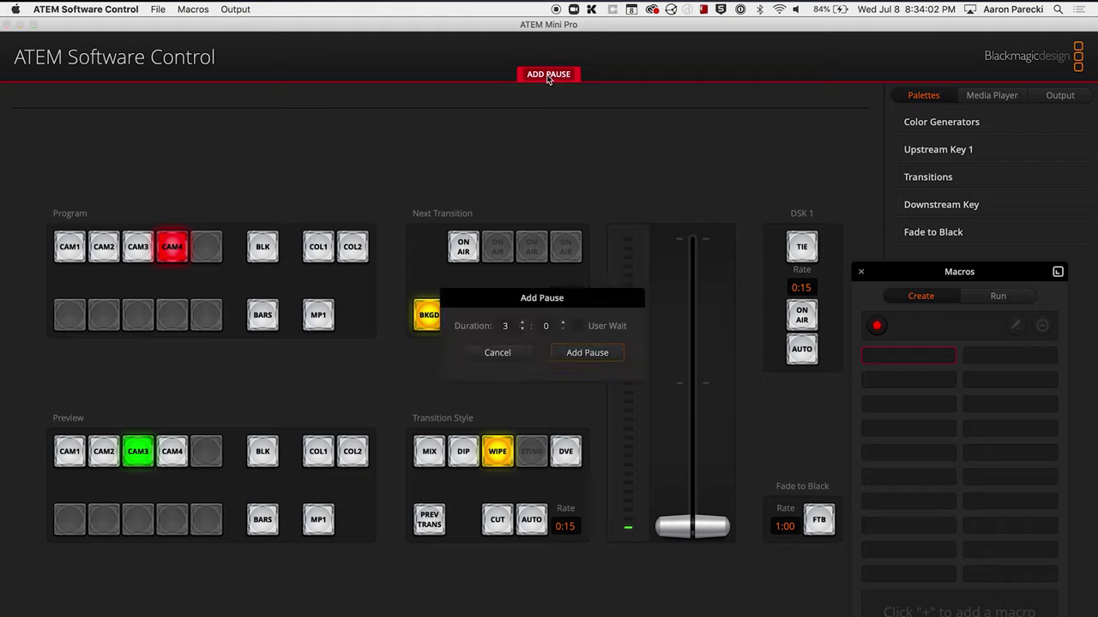
pyautogui.click(579, 353)
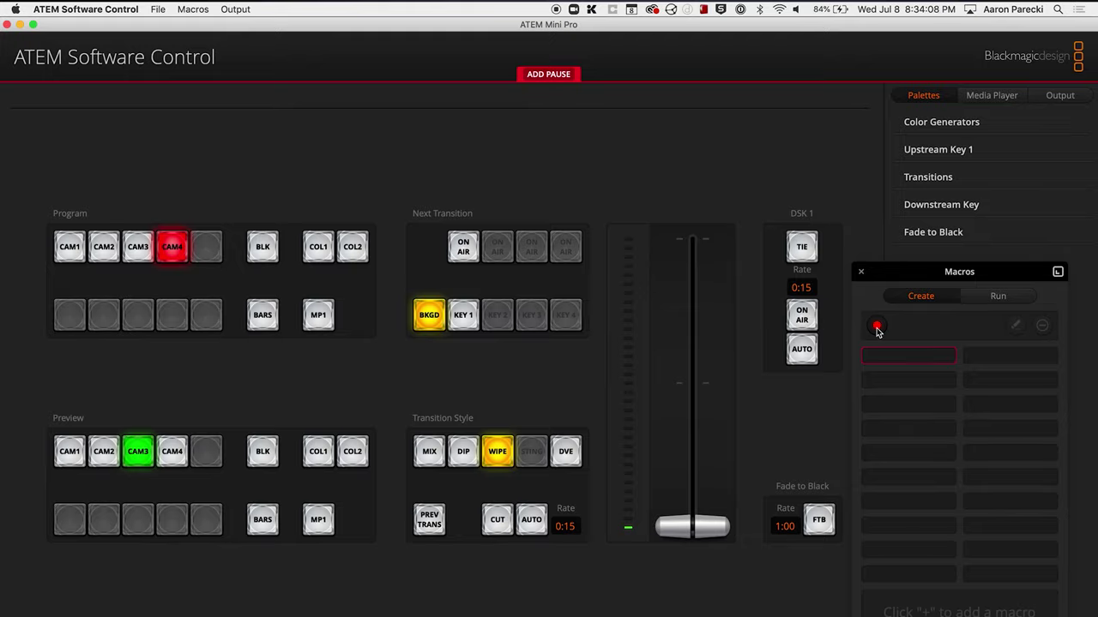
# - Stop recording, turn on looping in the Macros Run tab, and run 'Looping Cameras'
pyautogui.click(877, 326)
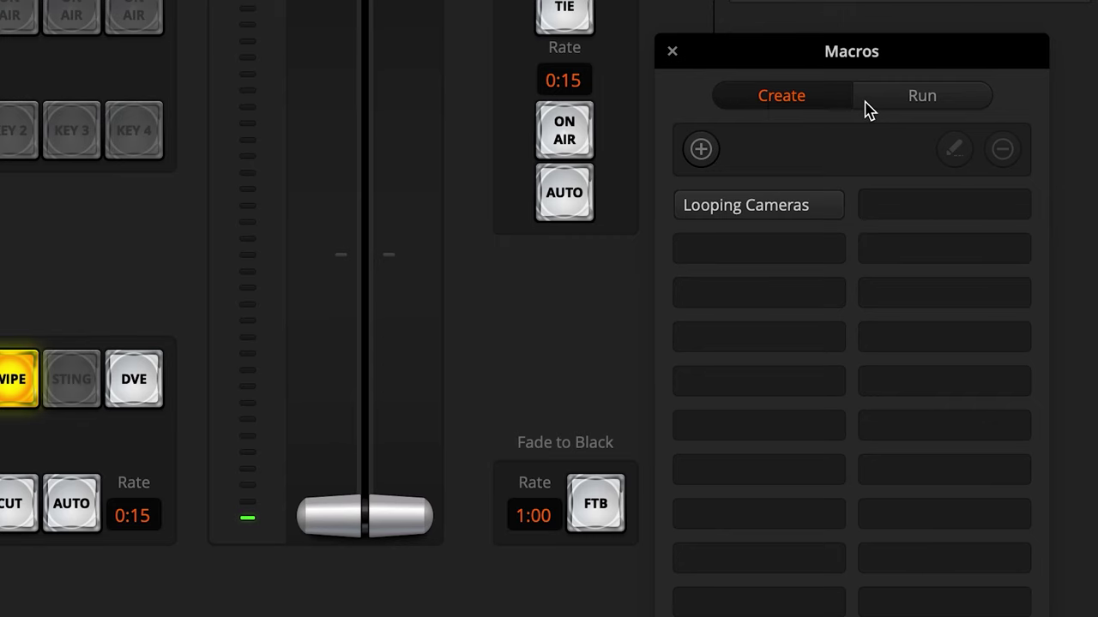
pyautogui.click(920, 101)
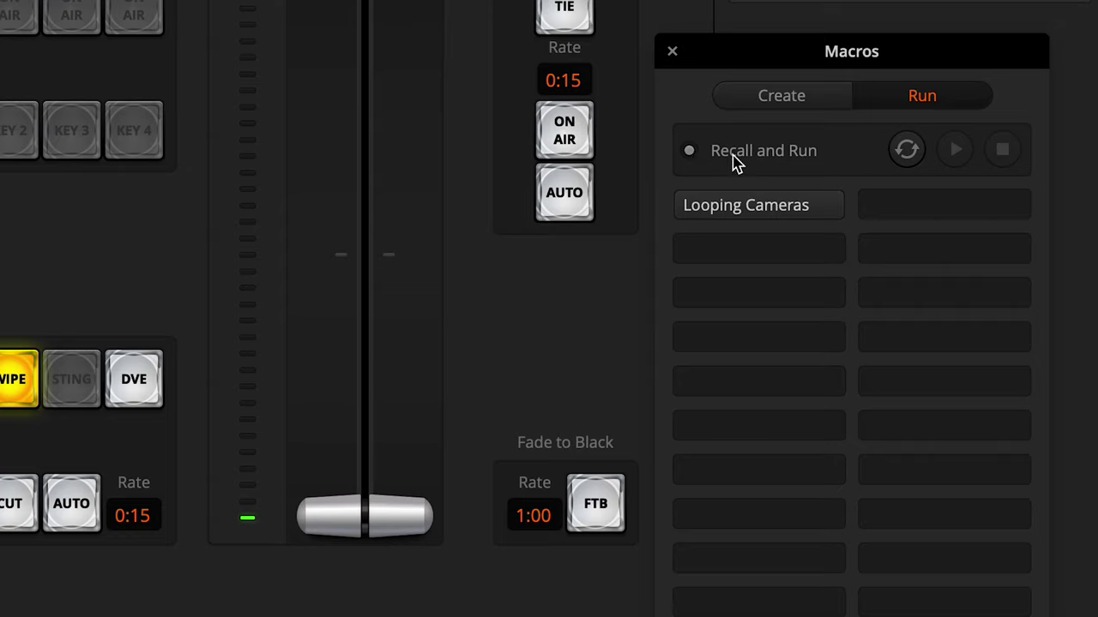
pyautogui.click(907, 151)
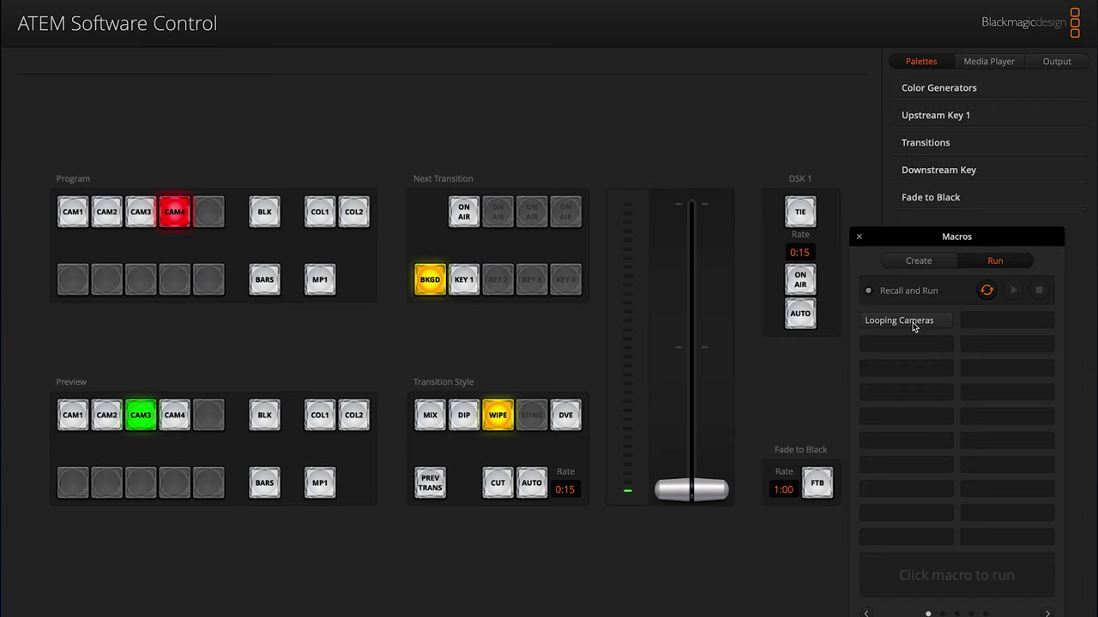
pyautogui.click(914, 324)
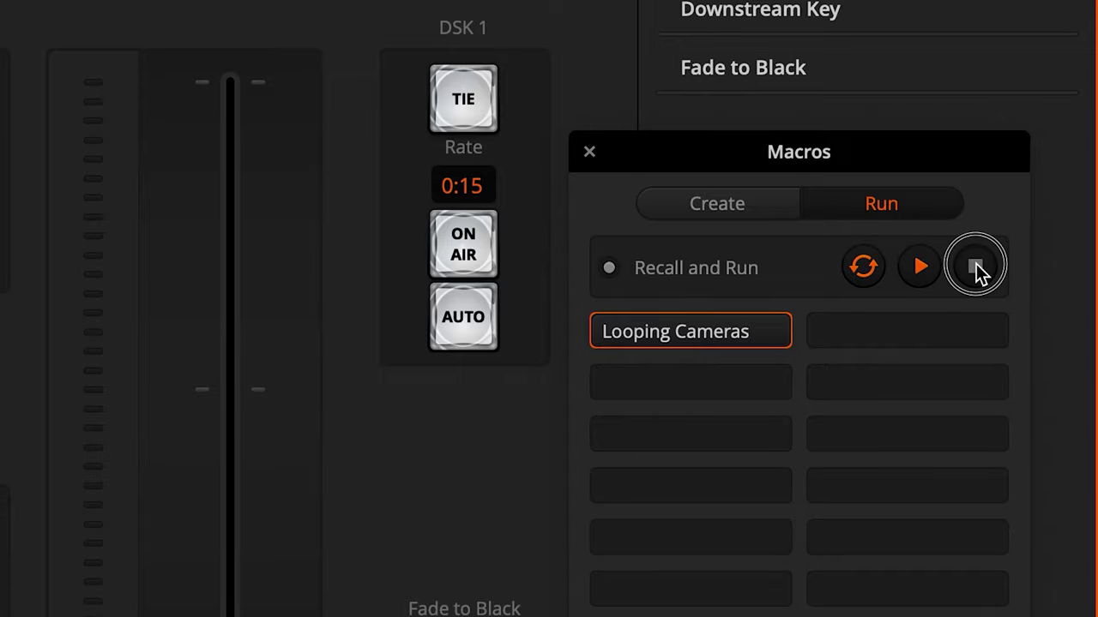
# - Stop the looping macro with the Stop button in the Macros Run tab
pyautogui.click(976, 266)
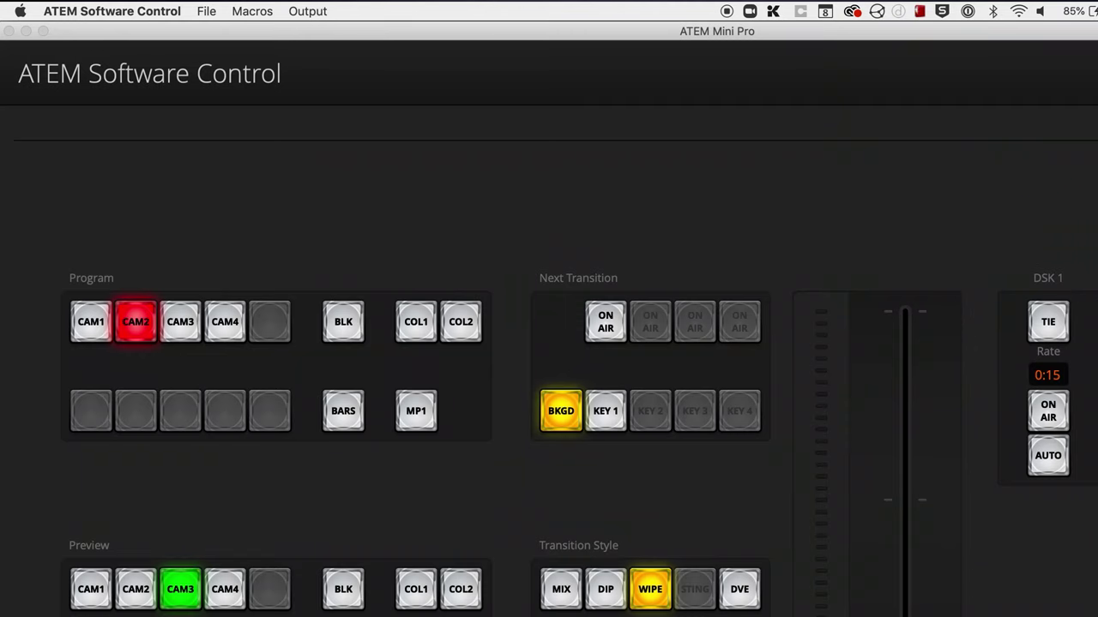
# - Save the current switcher setup, including the new macro, with File > Save Startup State
pyautogui.click(205, 12)
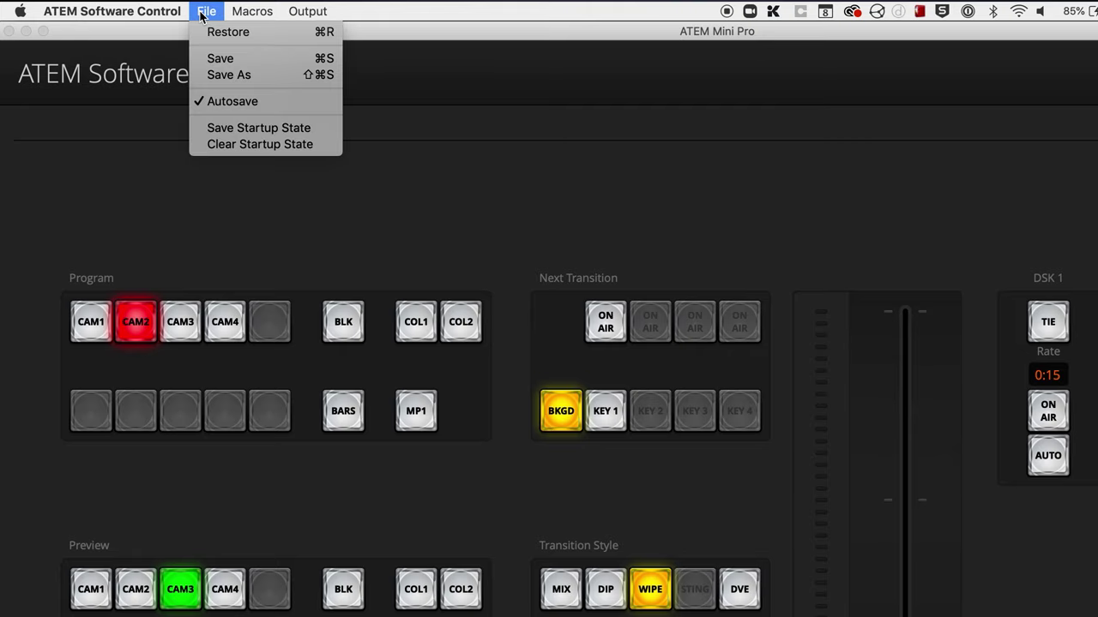
pyautogui.click(290, 127)
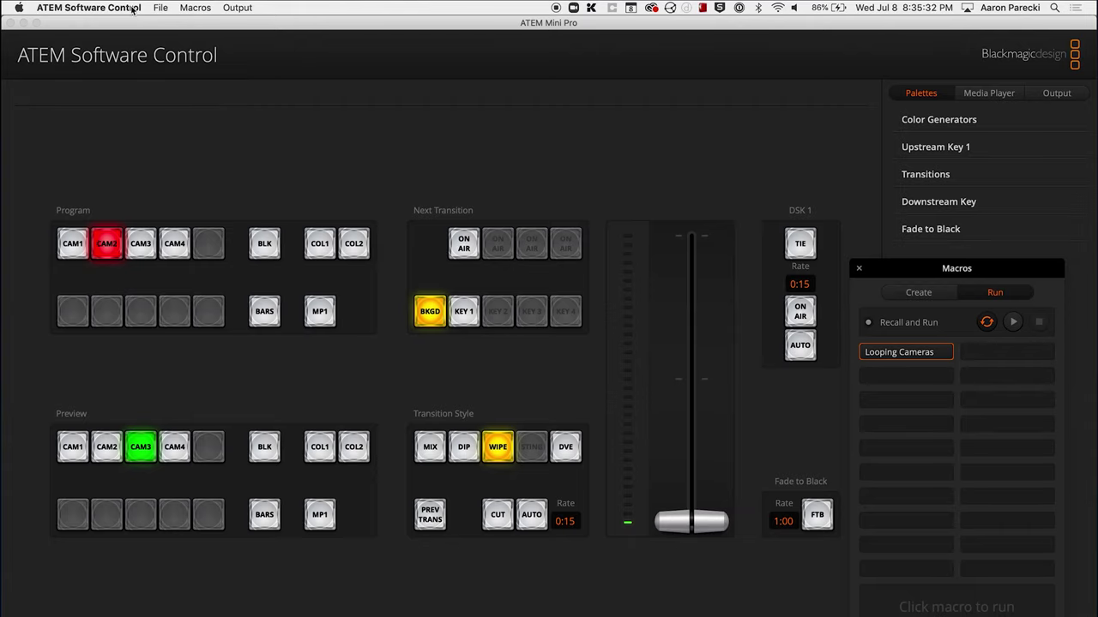
pyautogui.click(160, 8)
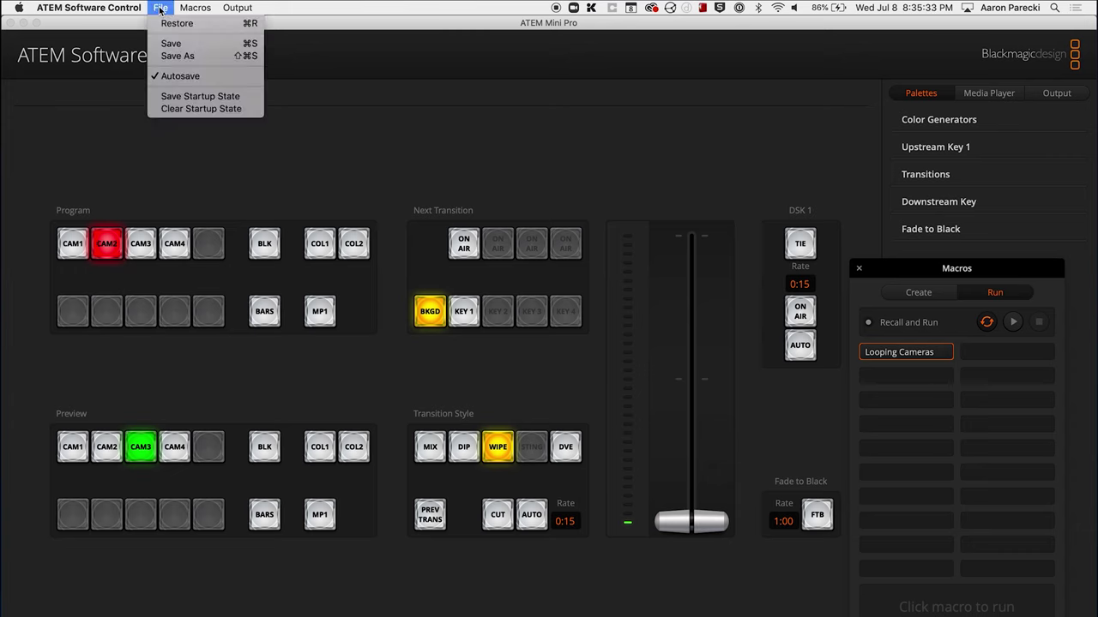
# - Save the settings as 'Looping Cameras.xml' with only Macros included
pyautogui.click(186, 59)
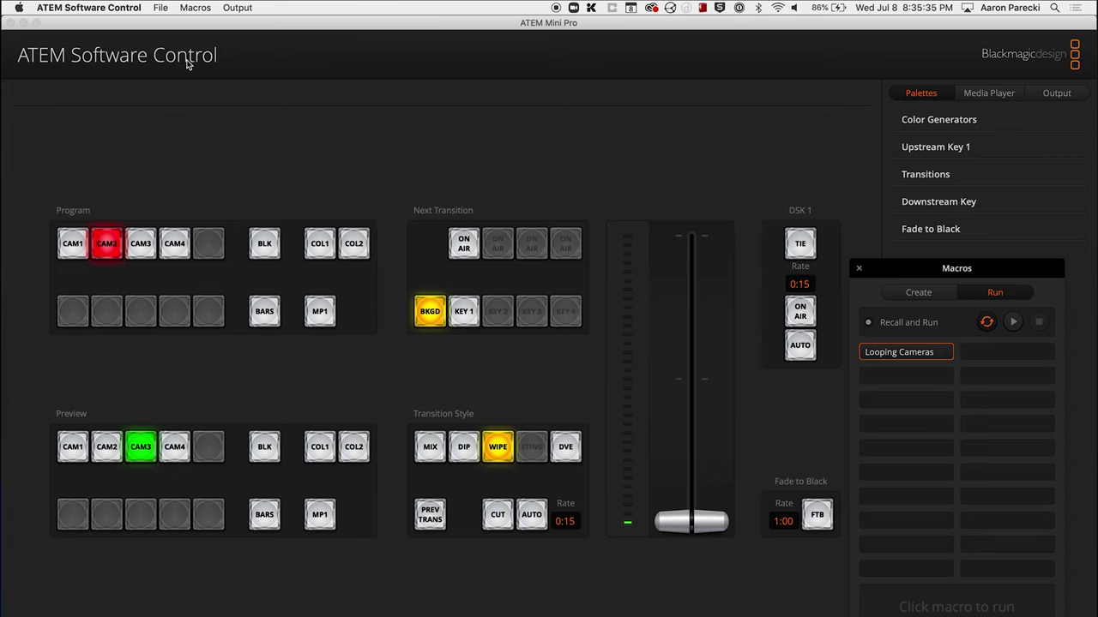
pyautogui.write('Looping Cameras.xml')
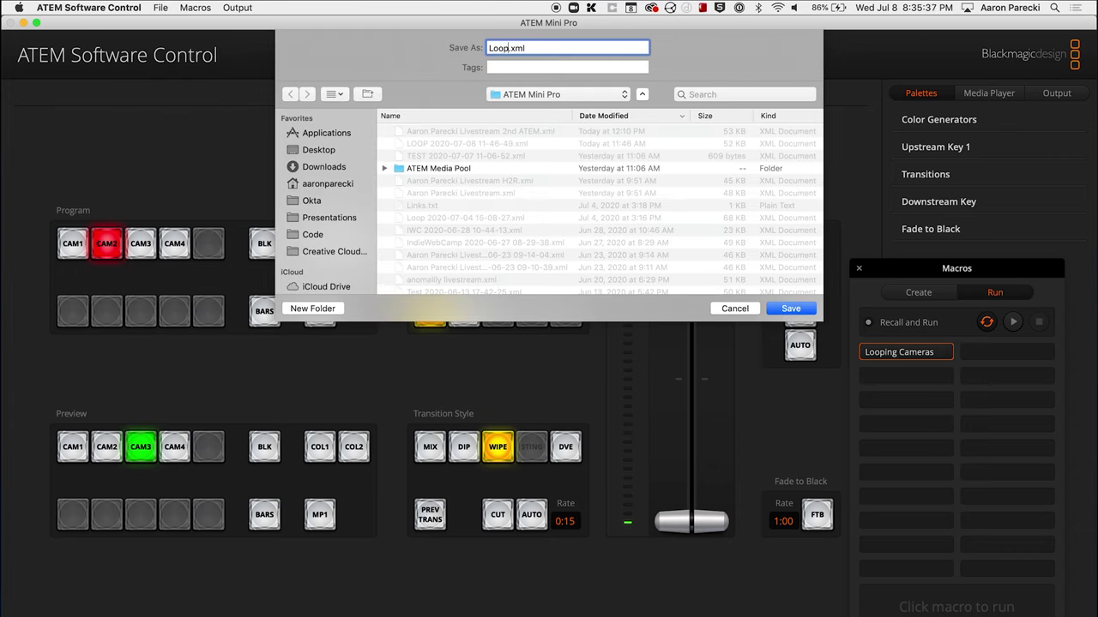
pyautogui.click(788, 307)
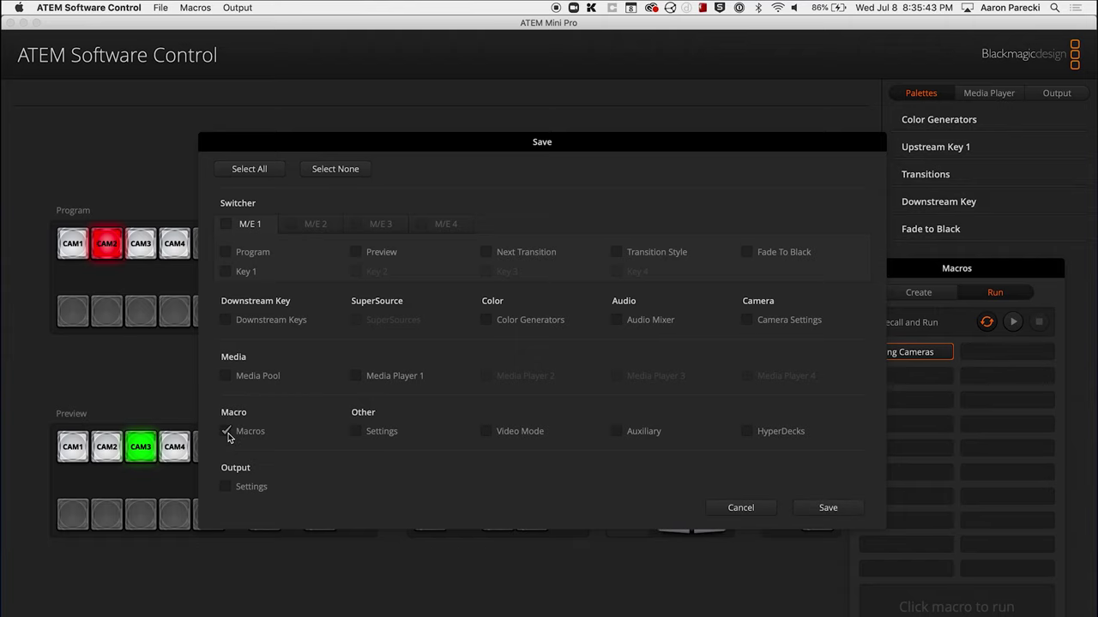
pyautogui.click(826, 508)
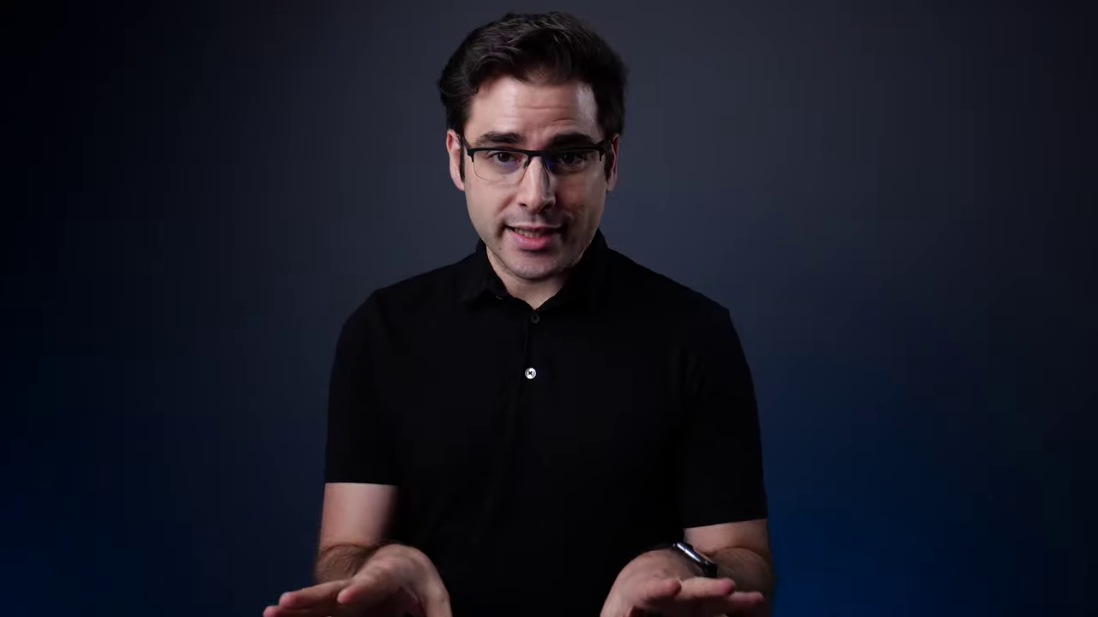